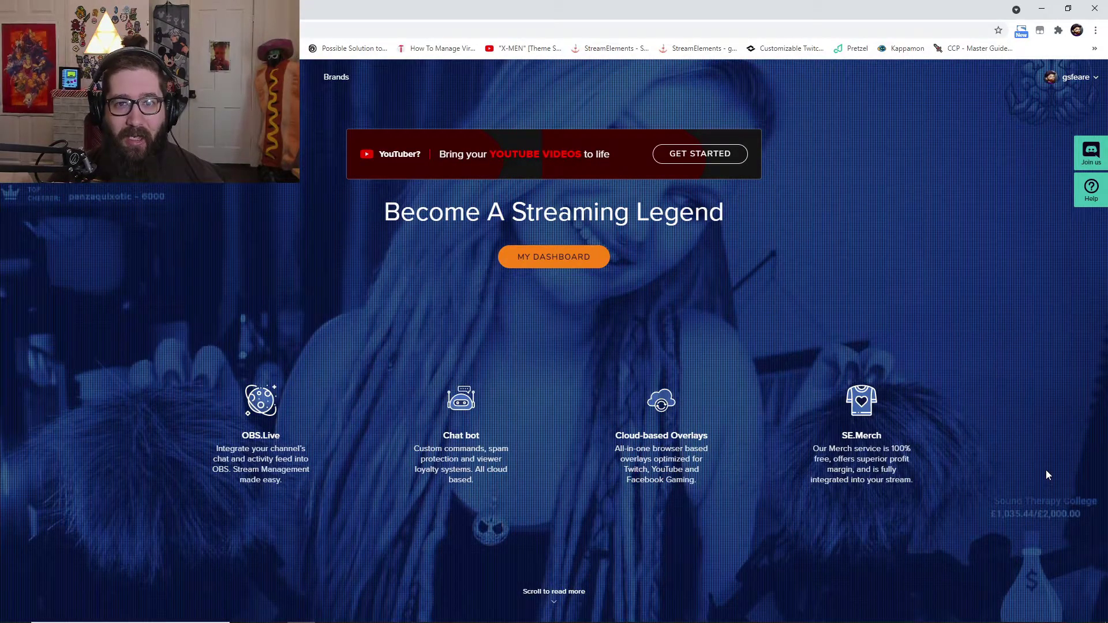
Bring up the StreamElements dashboard and scroll up to the !slap and !hug custom commands.
click(540, 263)
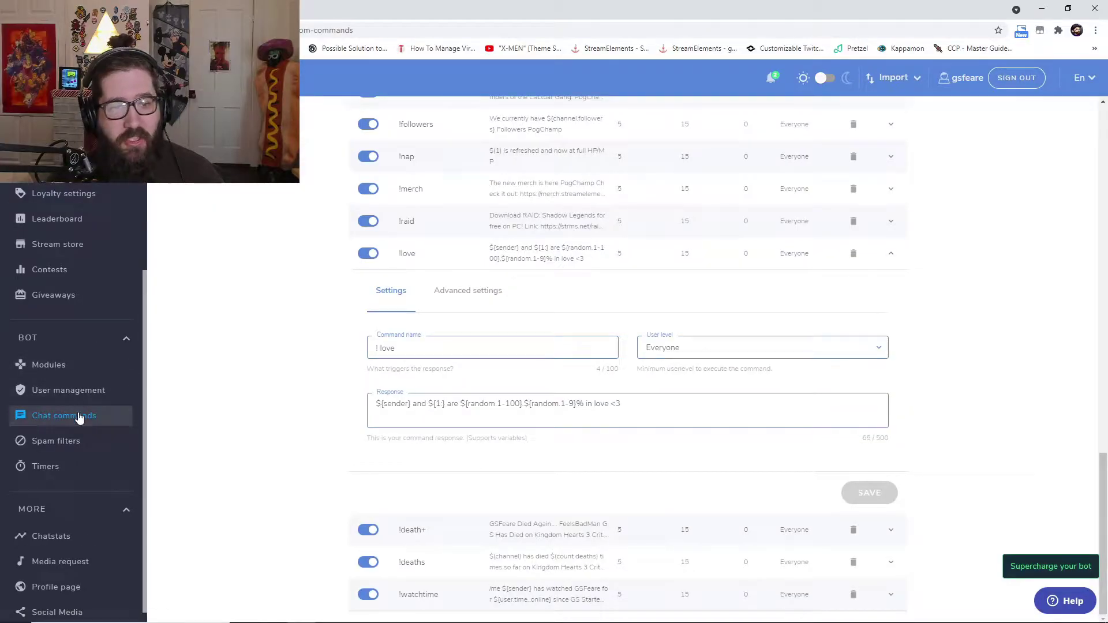
scroll(210, 403, up, 10)
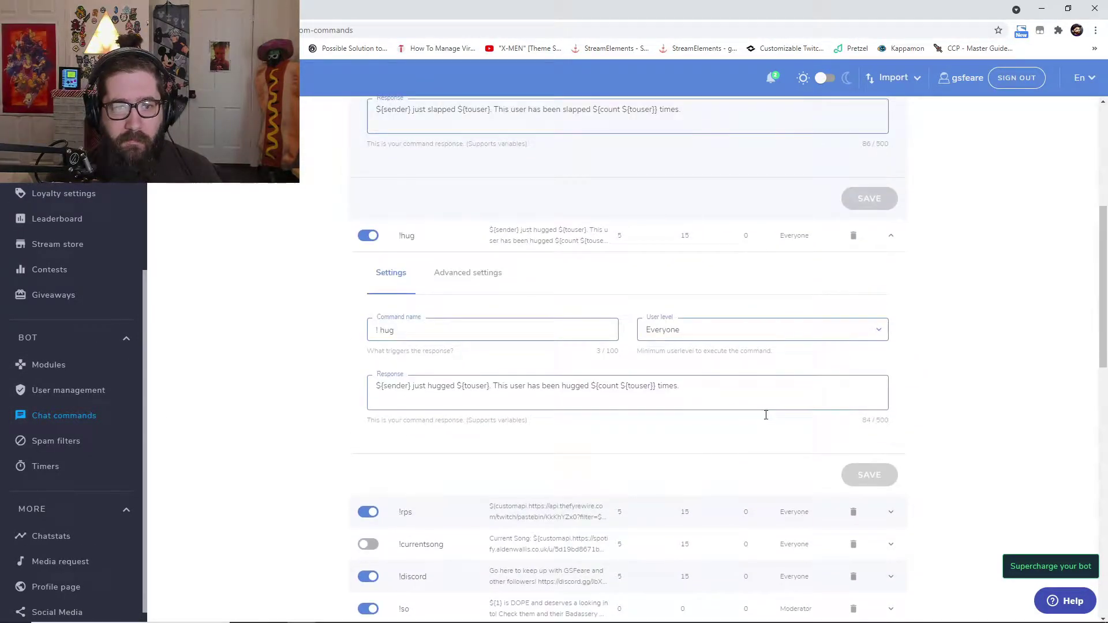
scroll(756, 399, up, 3)
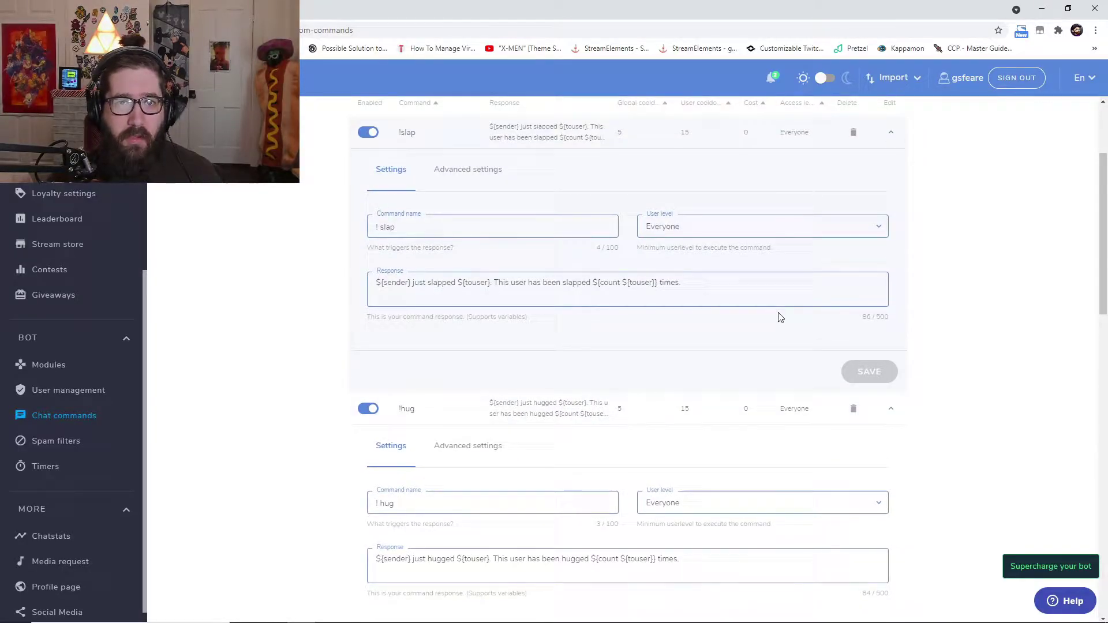
scroll(759, 296, up, 2)
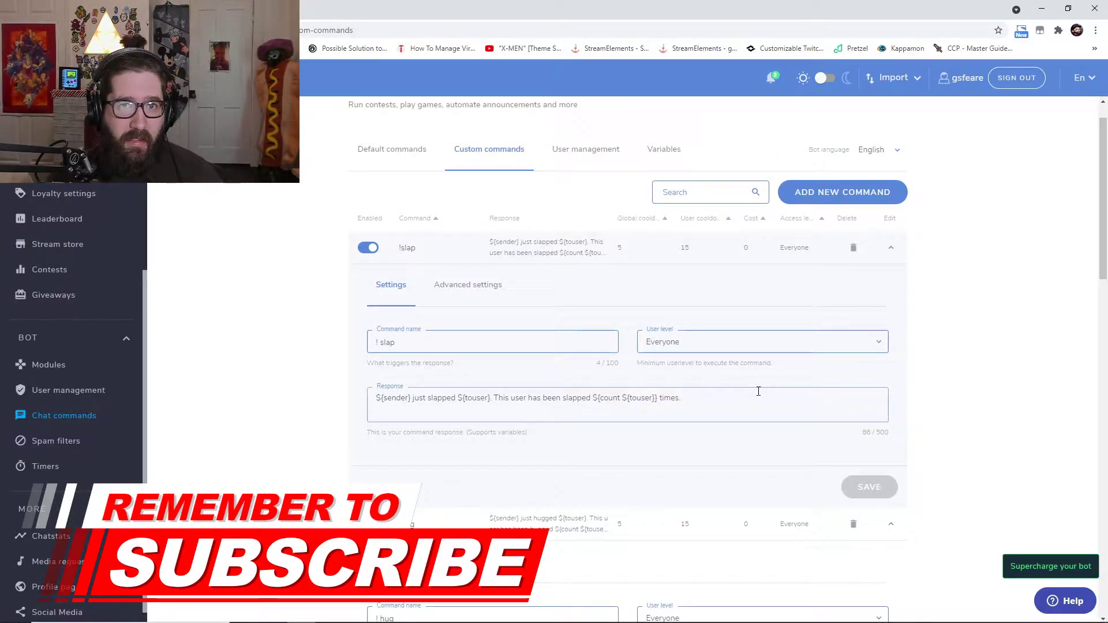
Look over the !slap and !hug counter responses without changing them, then switch to Discord's command-share channel.
drag(695, 400, 494, 399)
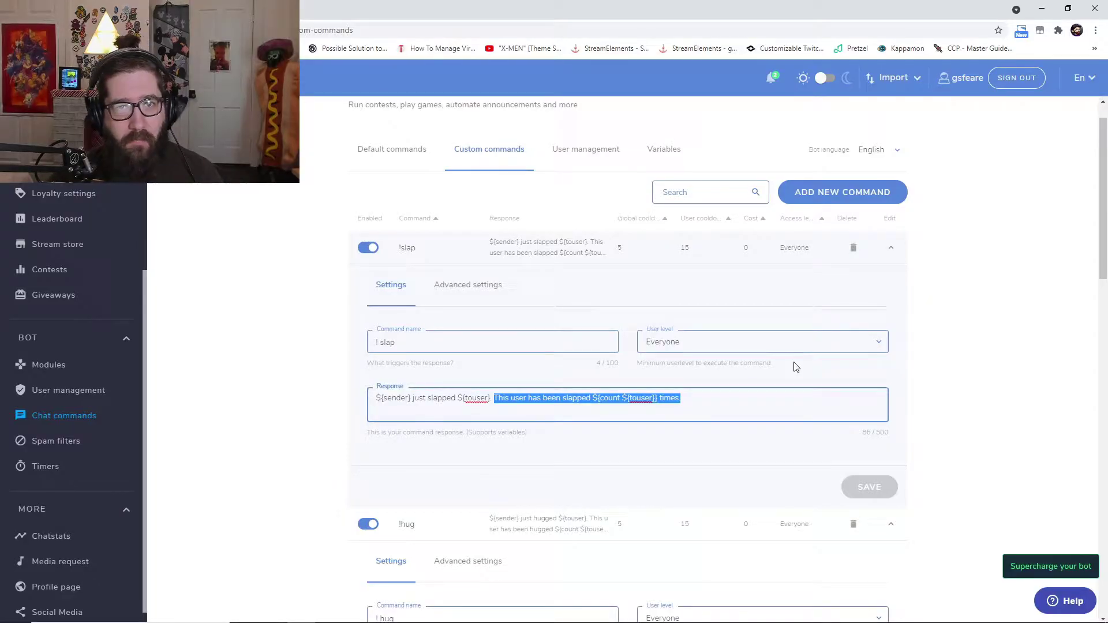
click(762, 400)
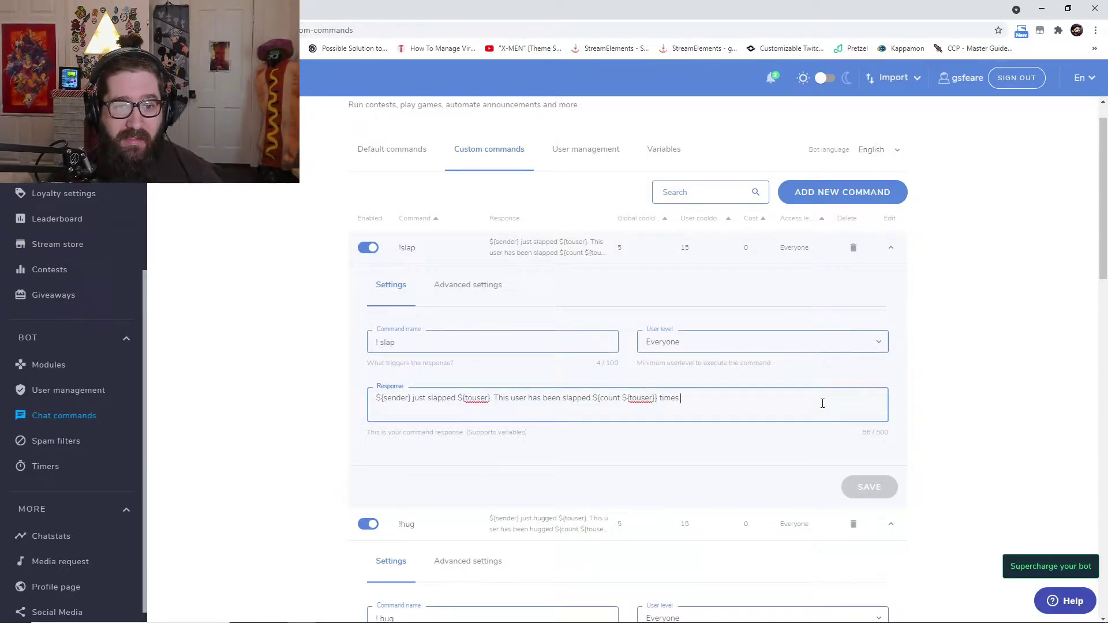
scroll(817, 403, down, 1)
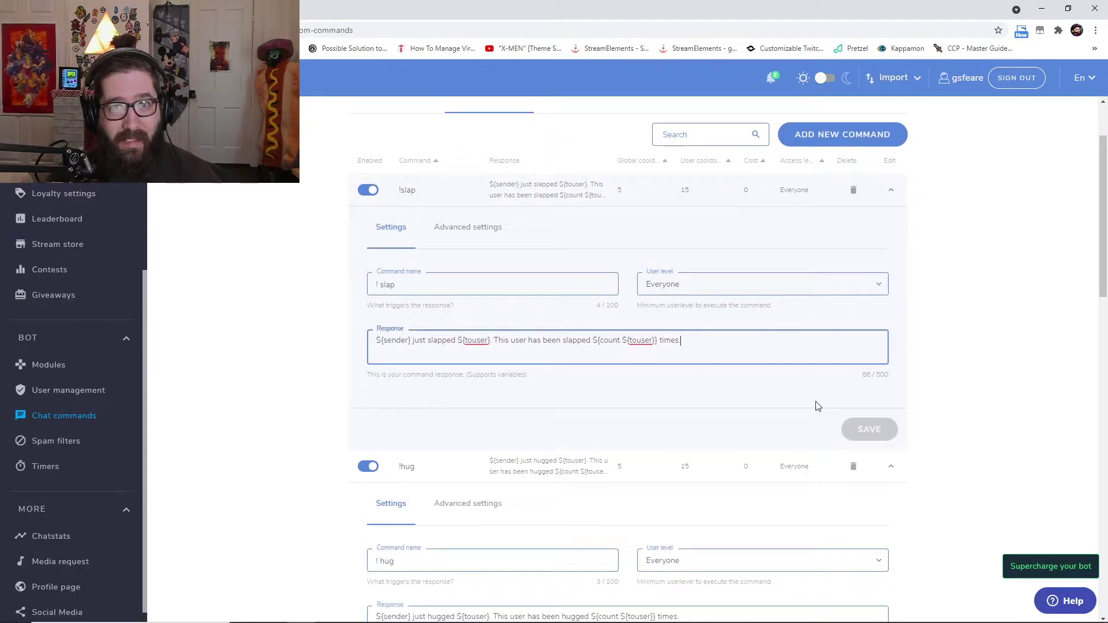
scroll(757, 440, down, 2)
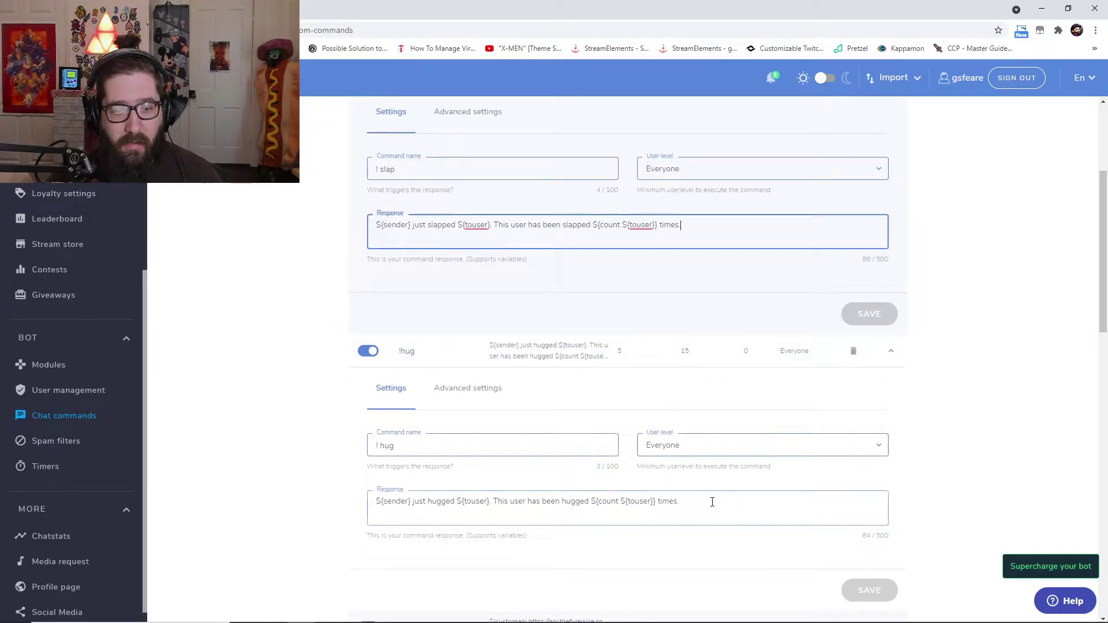
drag(712, 503, 371, 507)
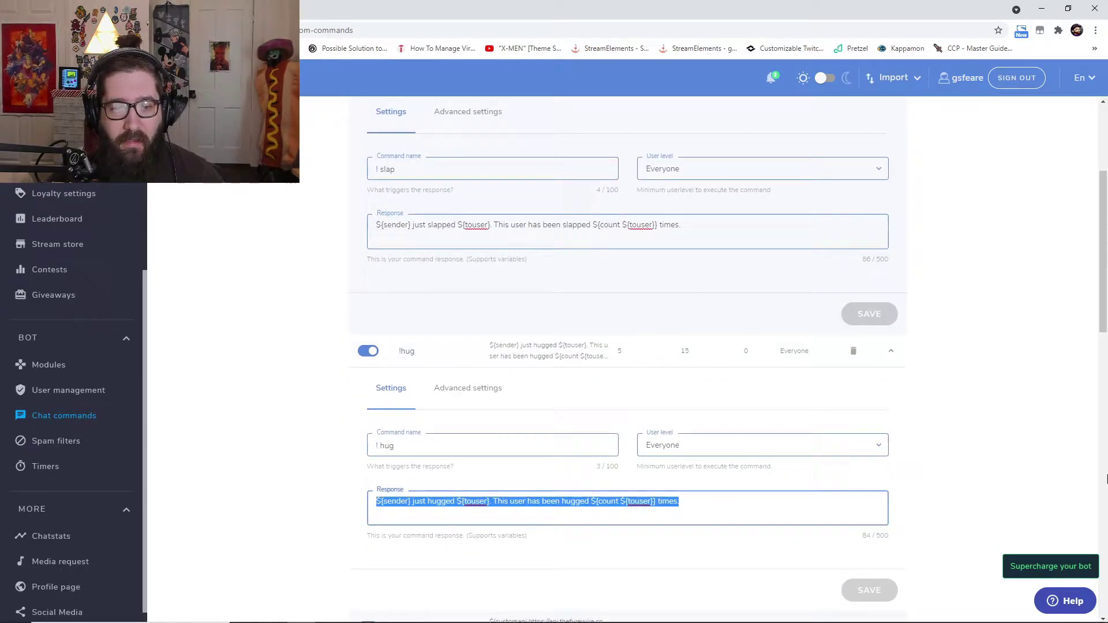
click(931, 456)
scroll(930, 477, down, 4)
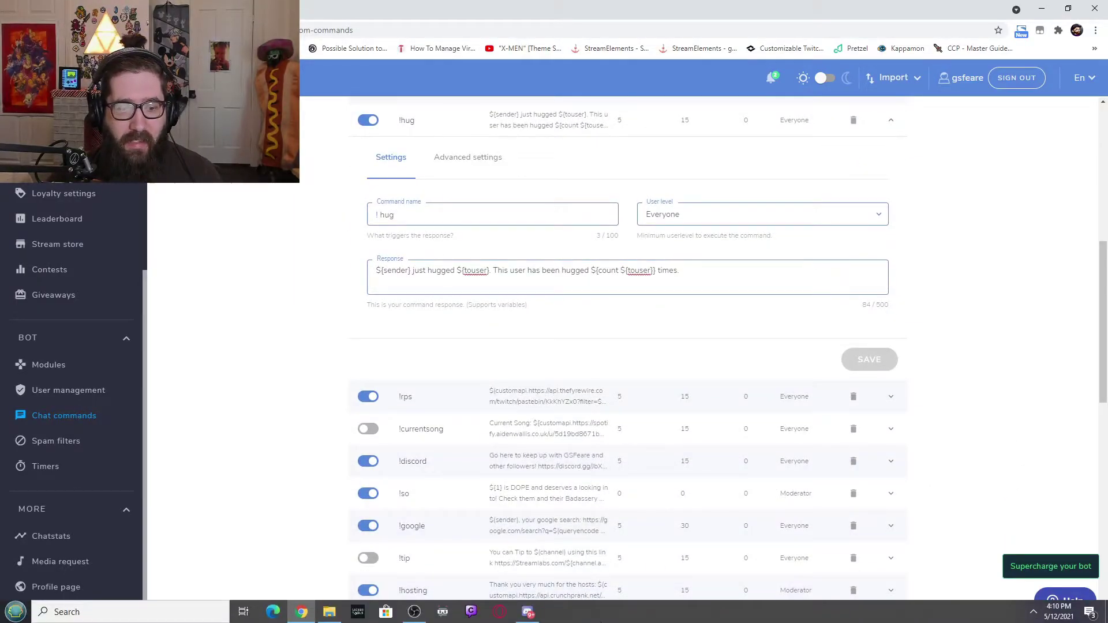
click(536, 620)
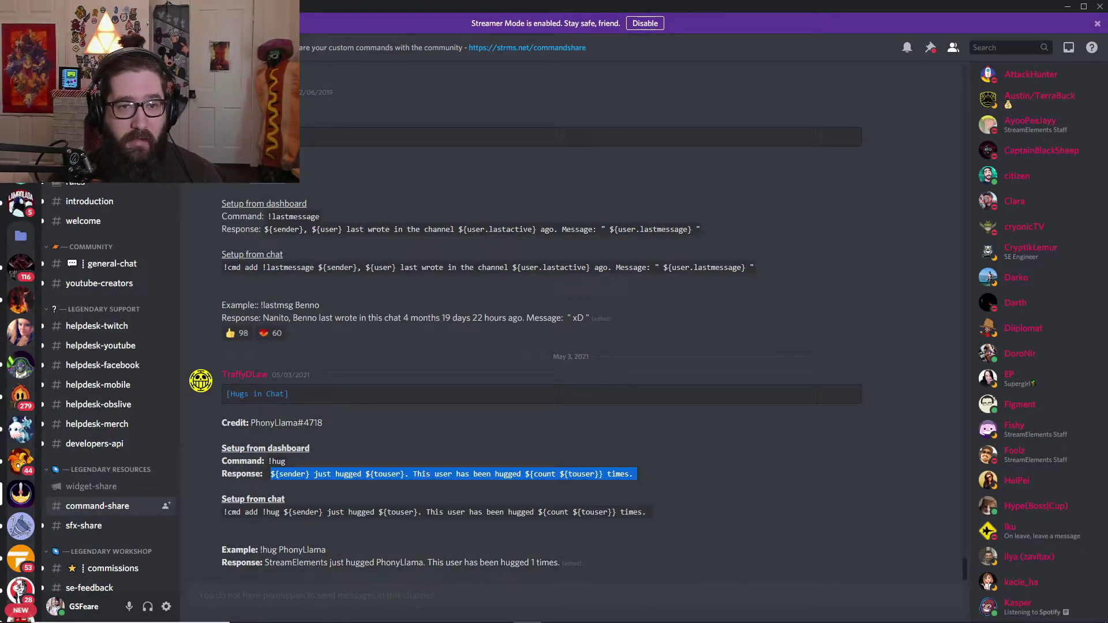
Back on StreamElements chat commands, scroll to check the saved !love random-percentage command.
click(302, 620)
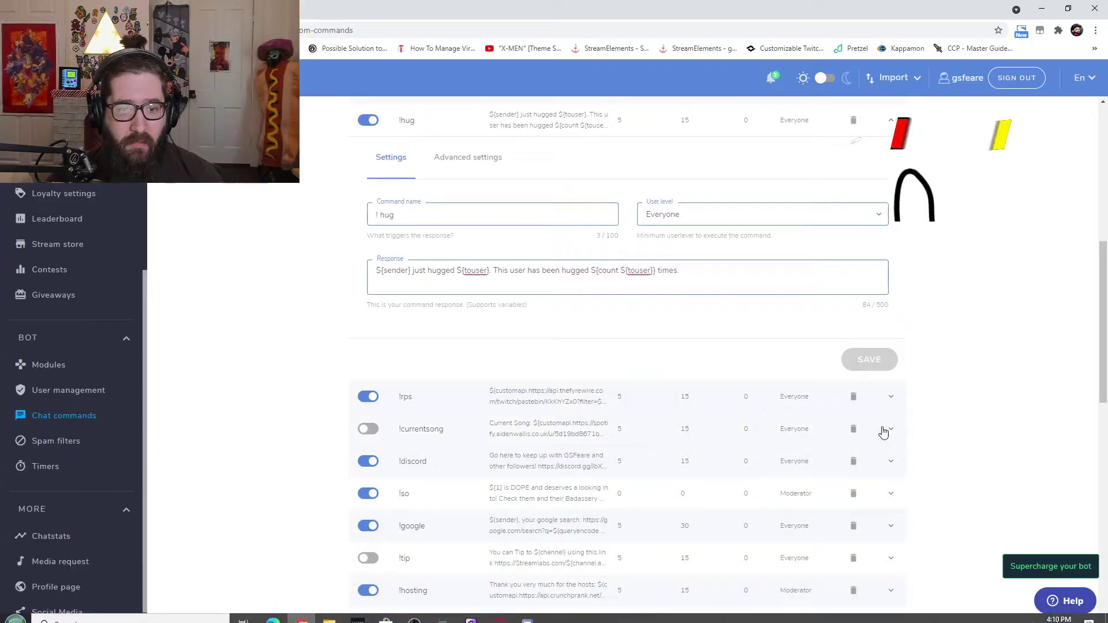
scroll(1052, 451, down, 15)
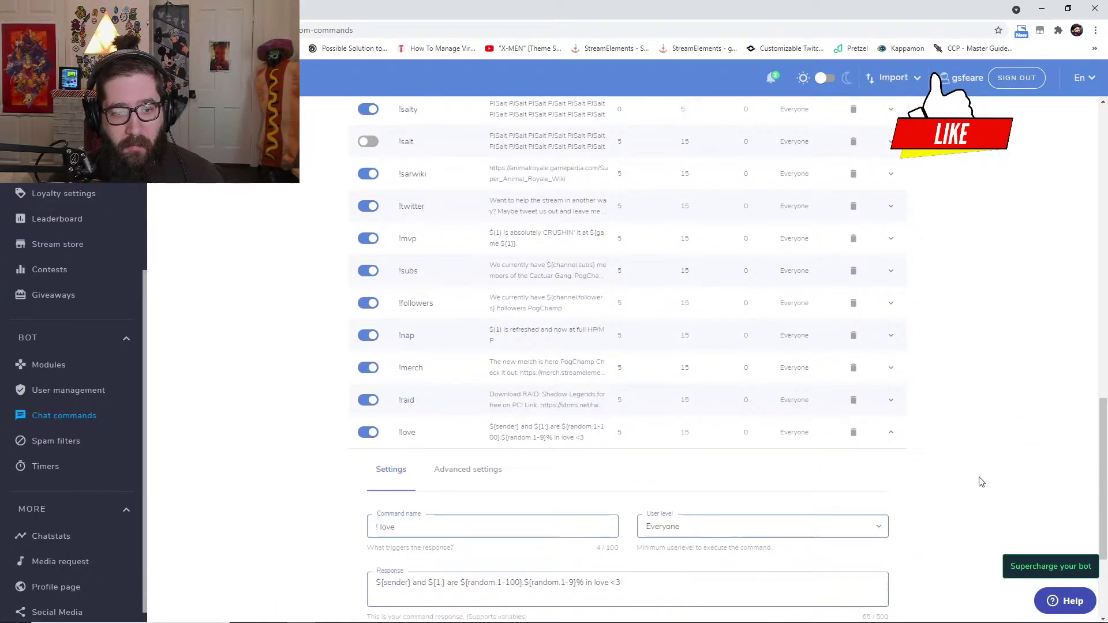
scroll(811, 502, down, 2)
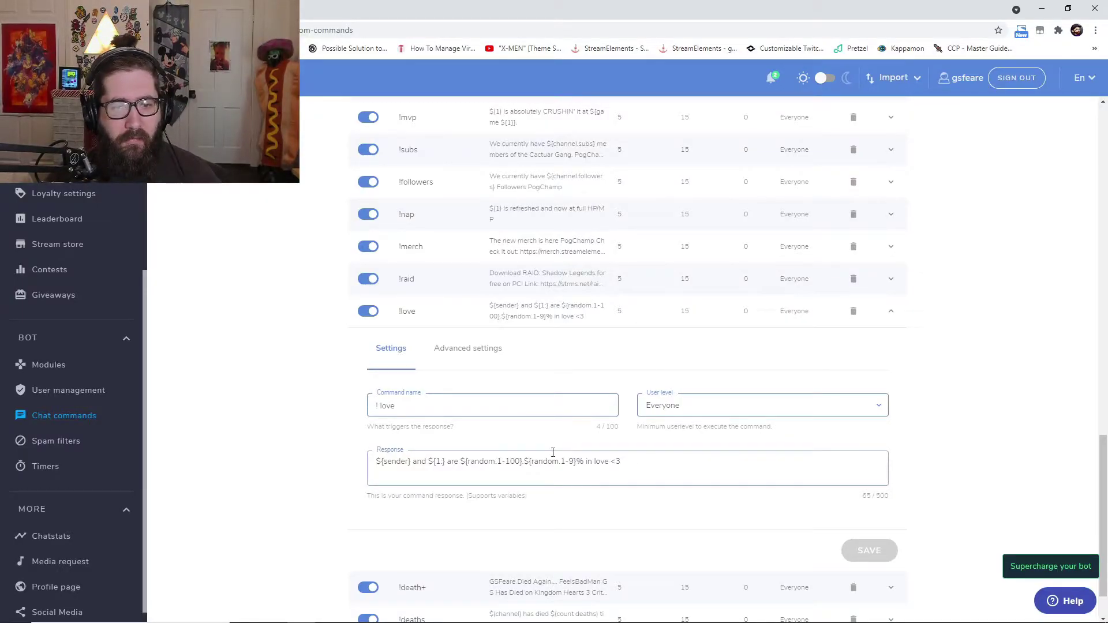
scroll(1044, 348, up, 7)
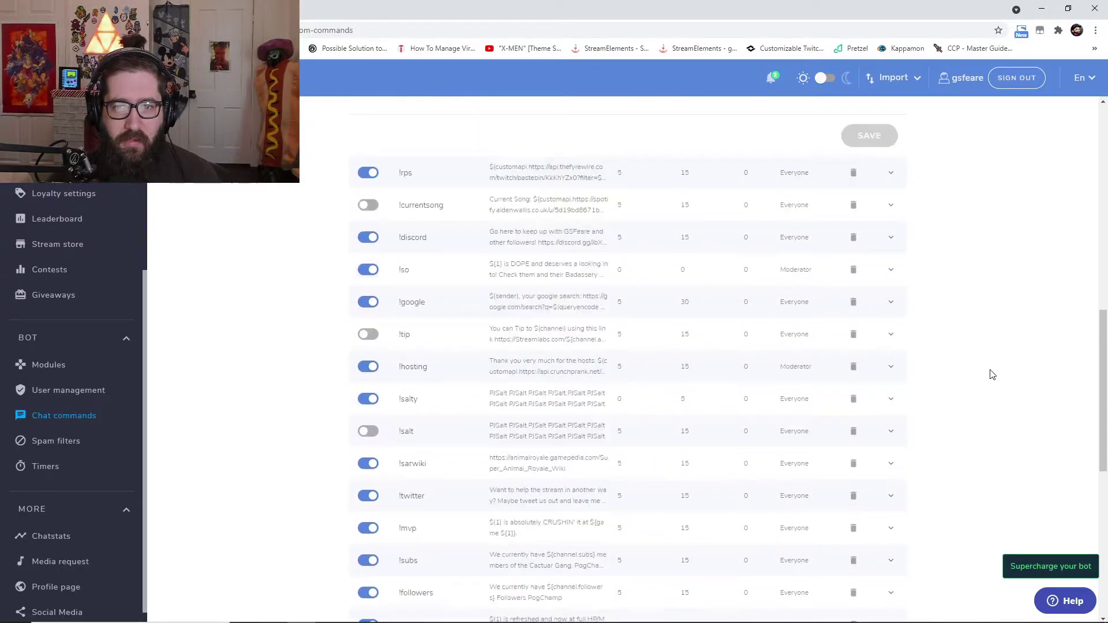
scroll(993, 375, down, 8)
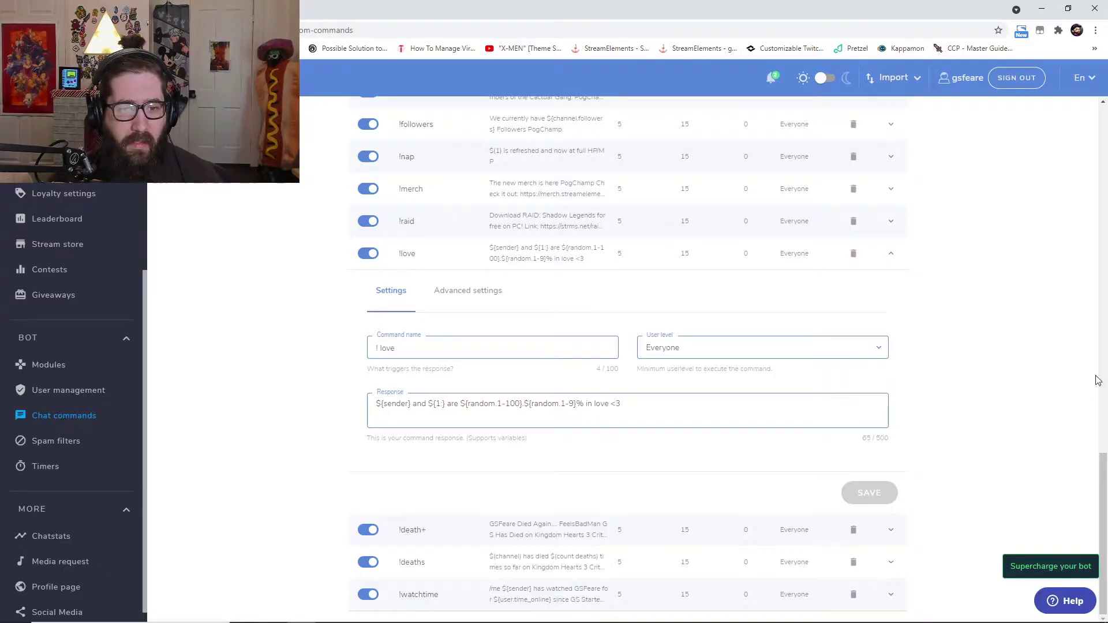
Load Twitch Stream Manager from the address bar suggestions for 'stream ma'.
mouse_move(860, 620)
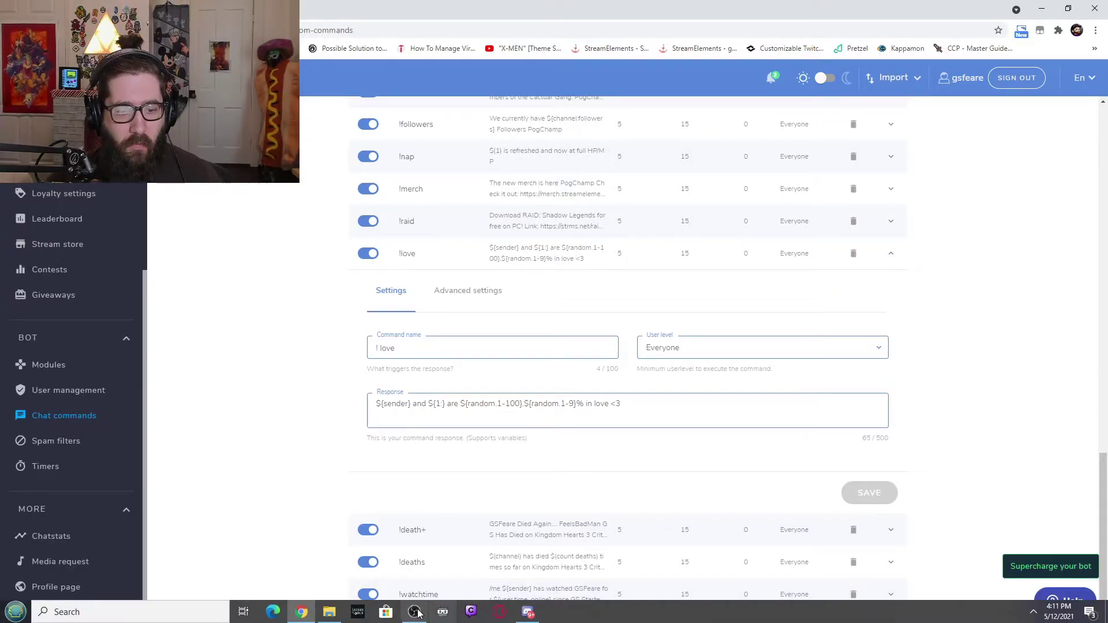
mouse_move(417, 613)
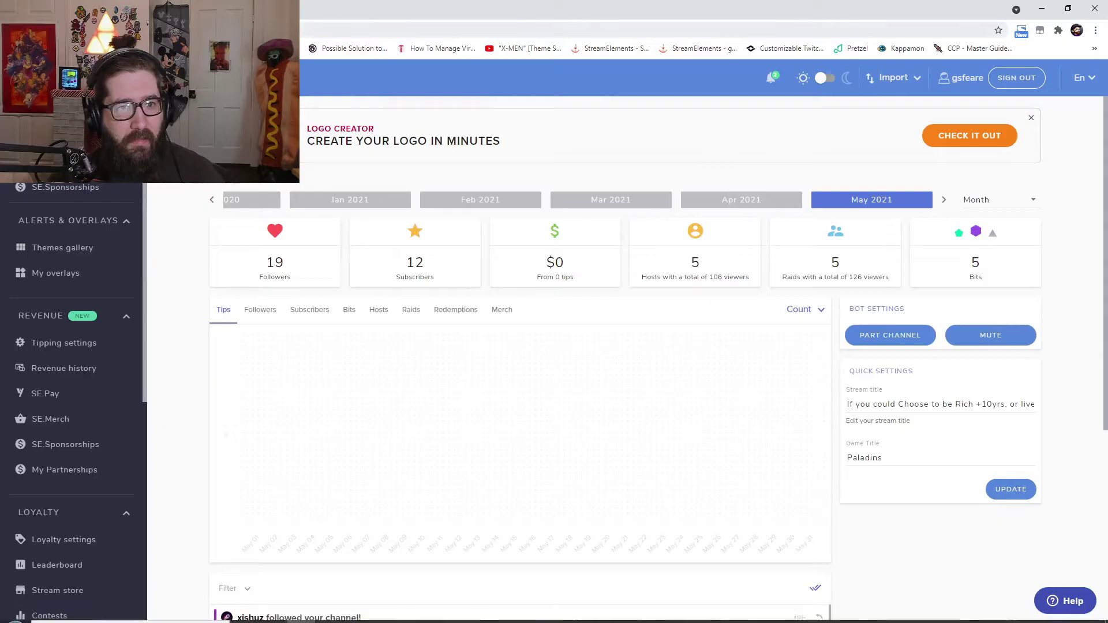
key(ctrl+l)
text(stream ma)
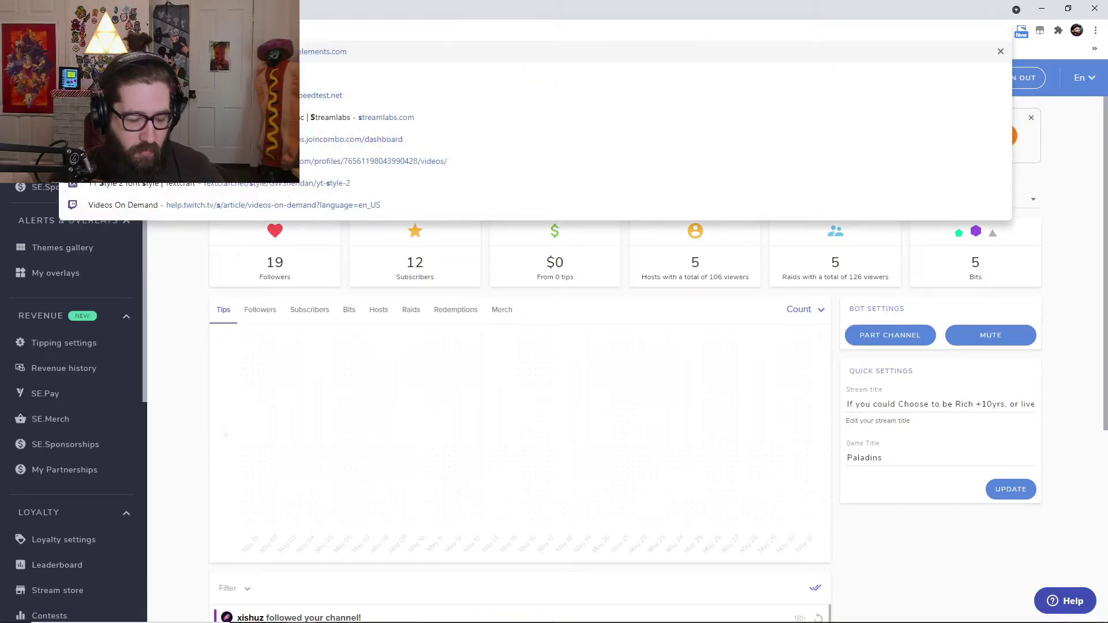
key(Down)
key(Up)
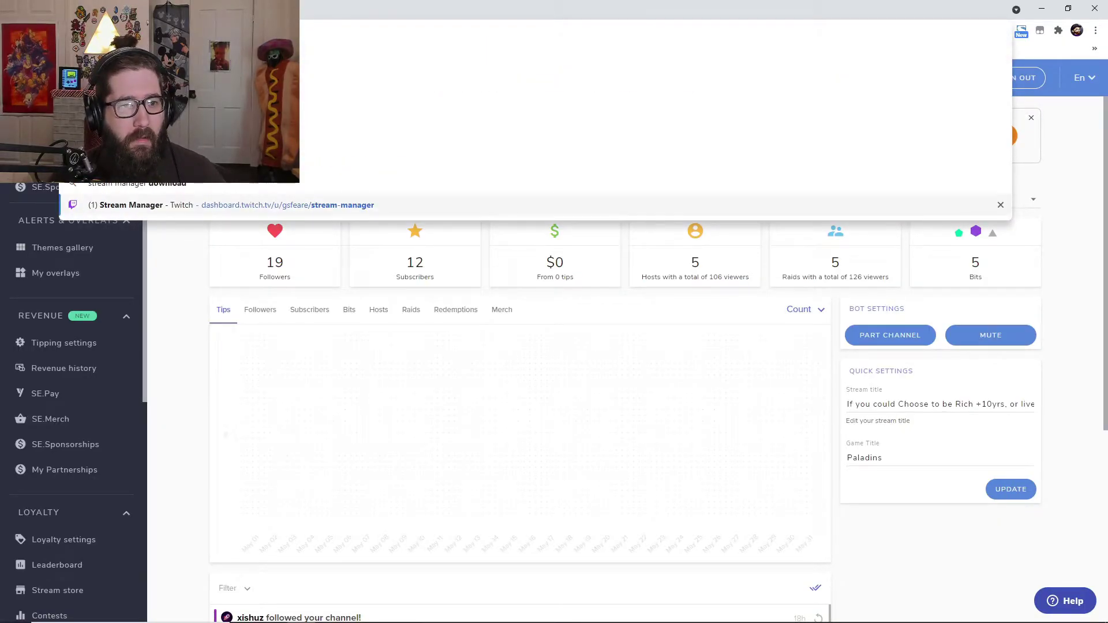
key(Return)
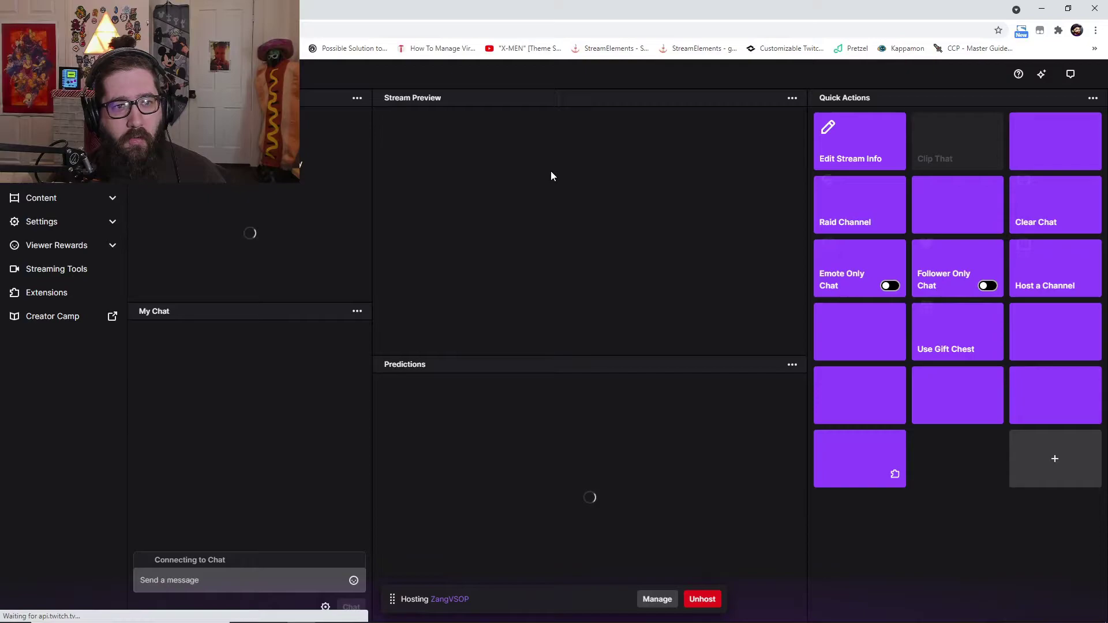
Send !love and !hug at a viewer in chat, getting 23.2% in love and hugged 2 times.
click(236, 578)
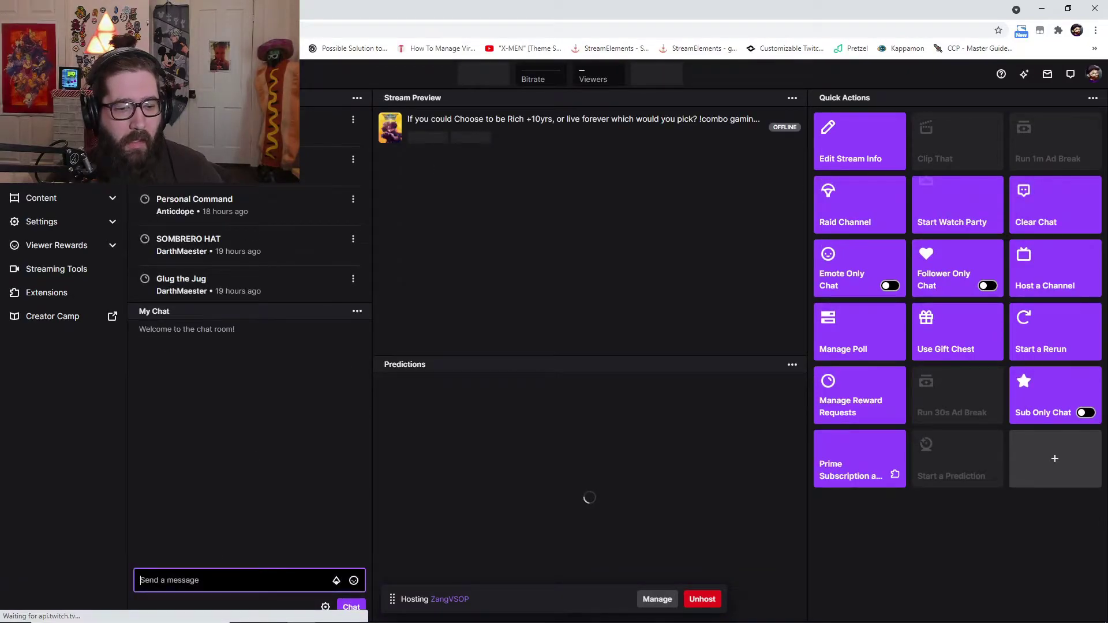
text(!love @)
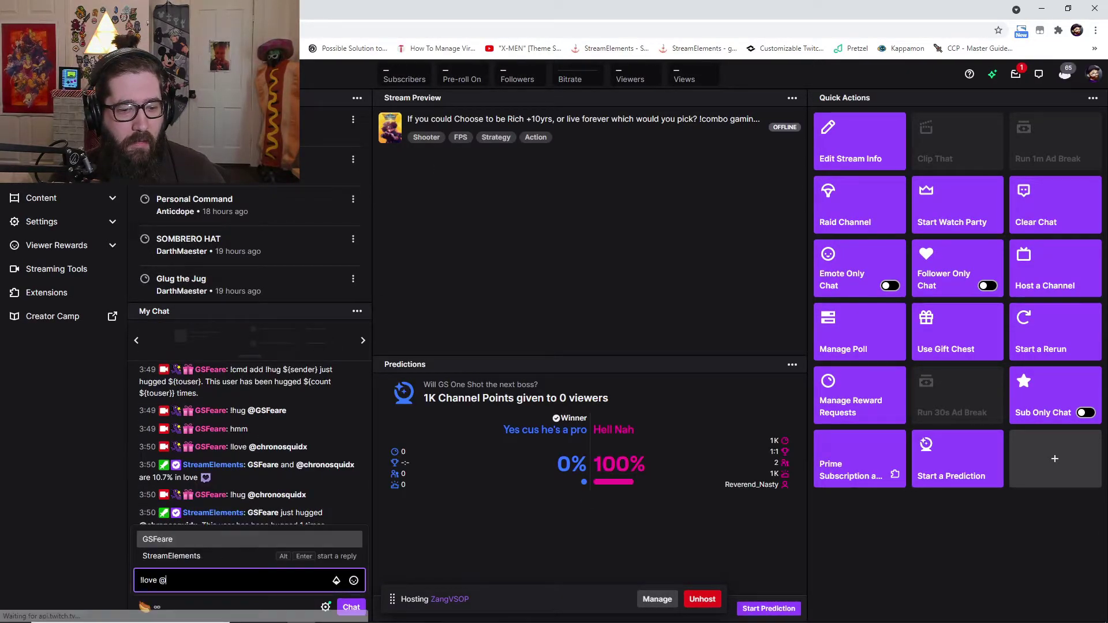
text(chronosqu)
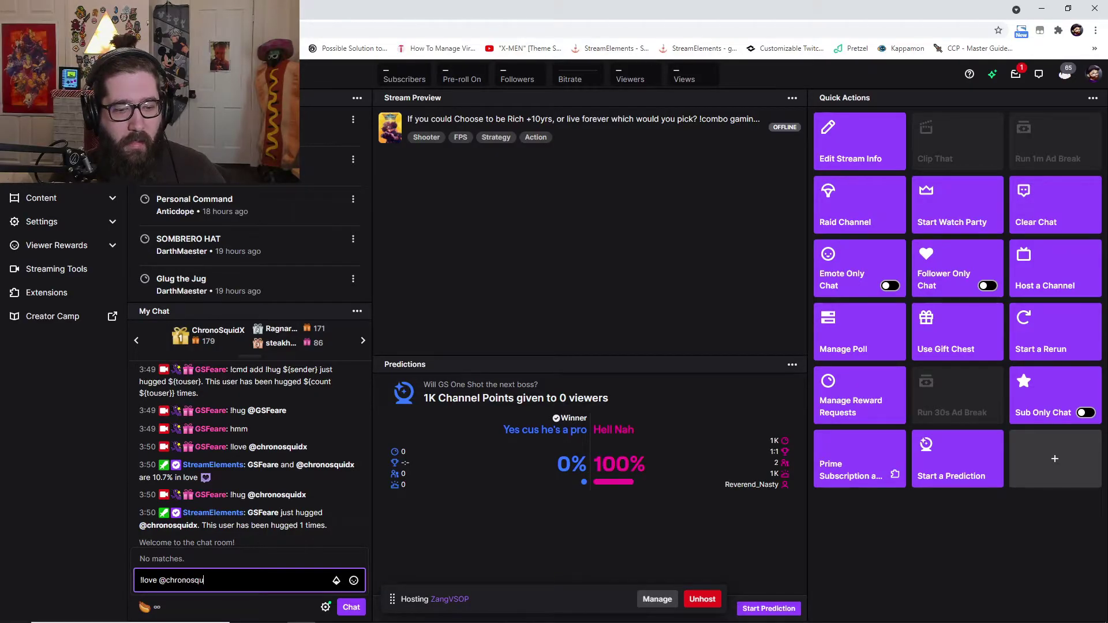
text(idx)
key(Return)
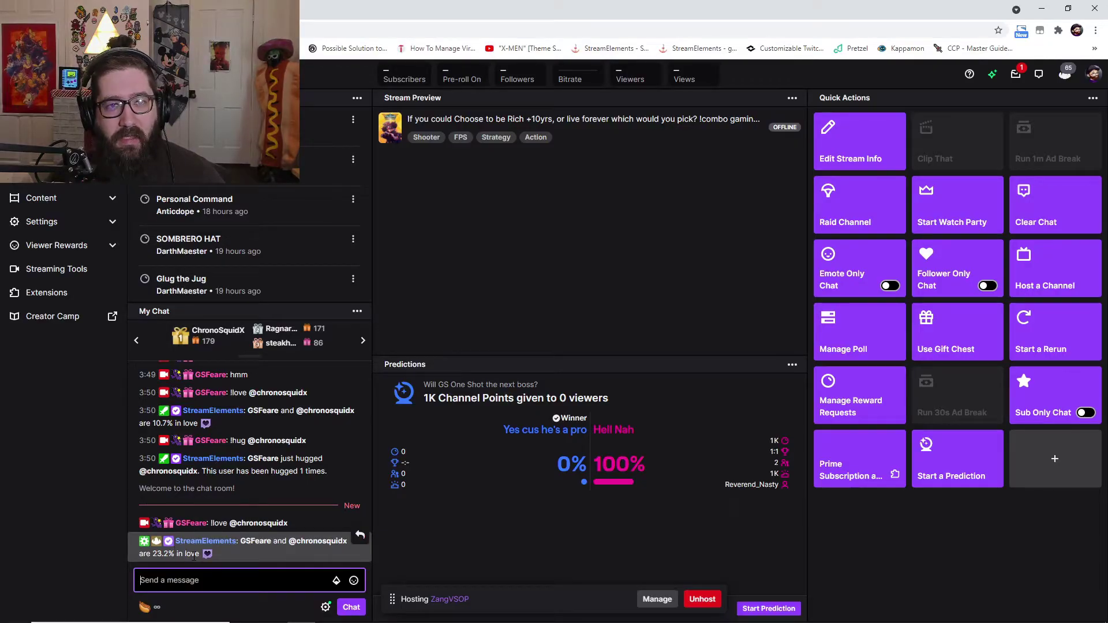
text(ljh)
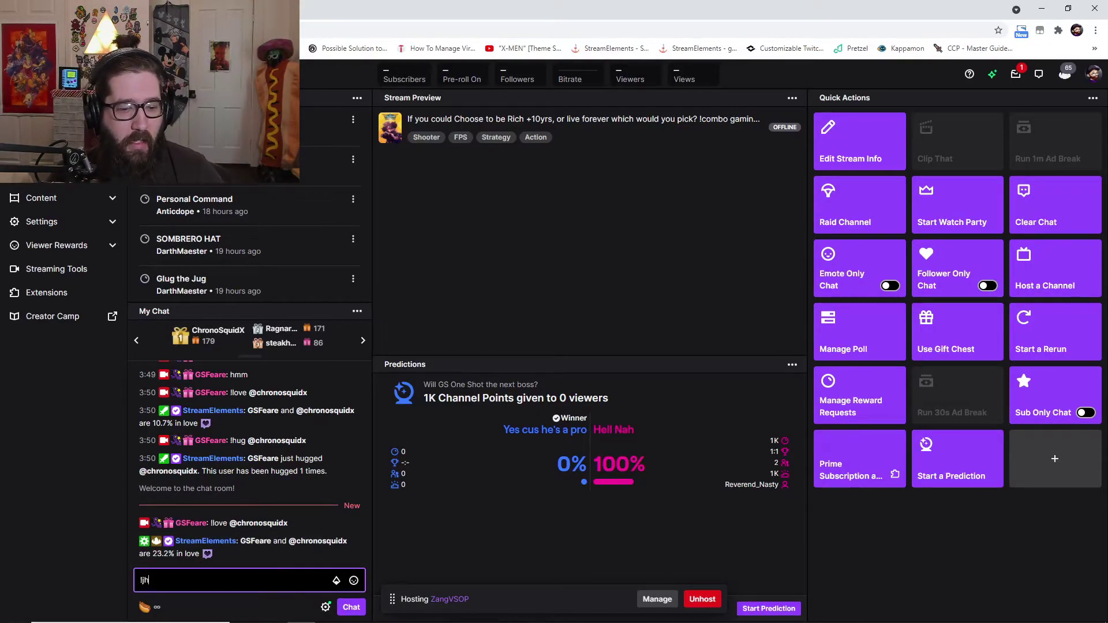
key(BackSpace)
key(BackSpace)
key(BackSpace)
text(!hug @)
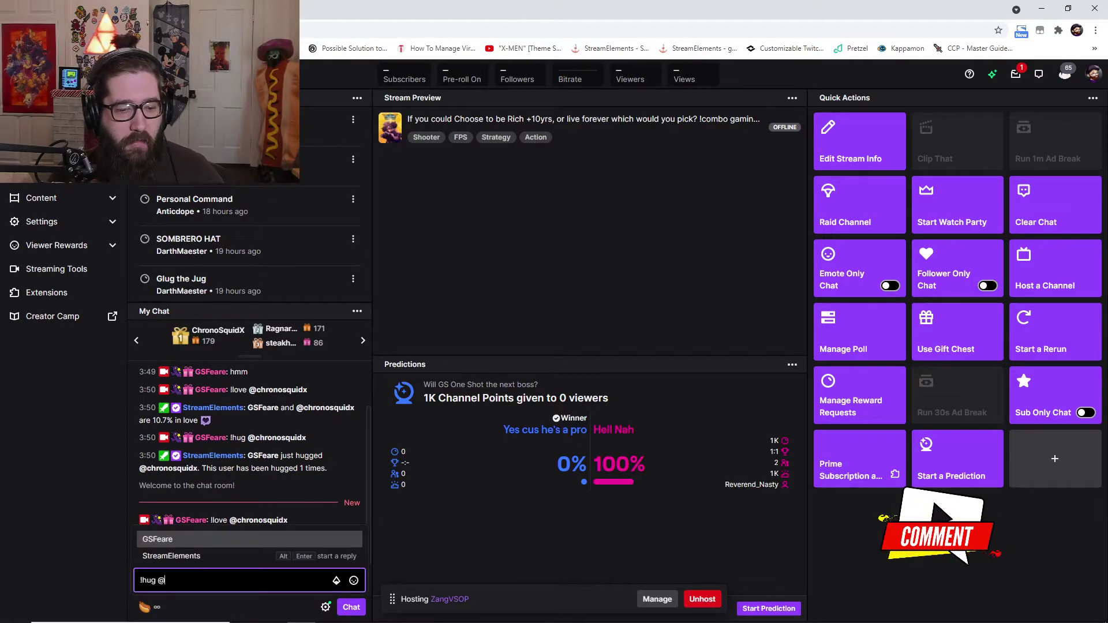
text(chronosquidx)
key(Return)
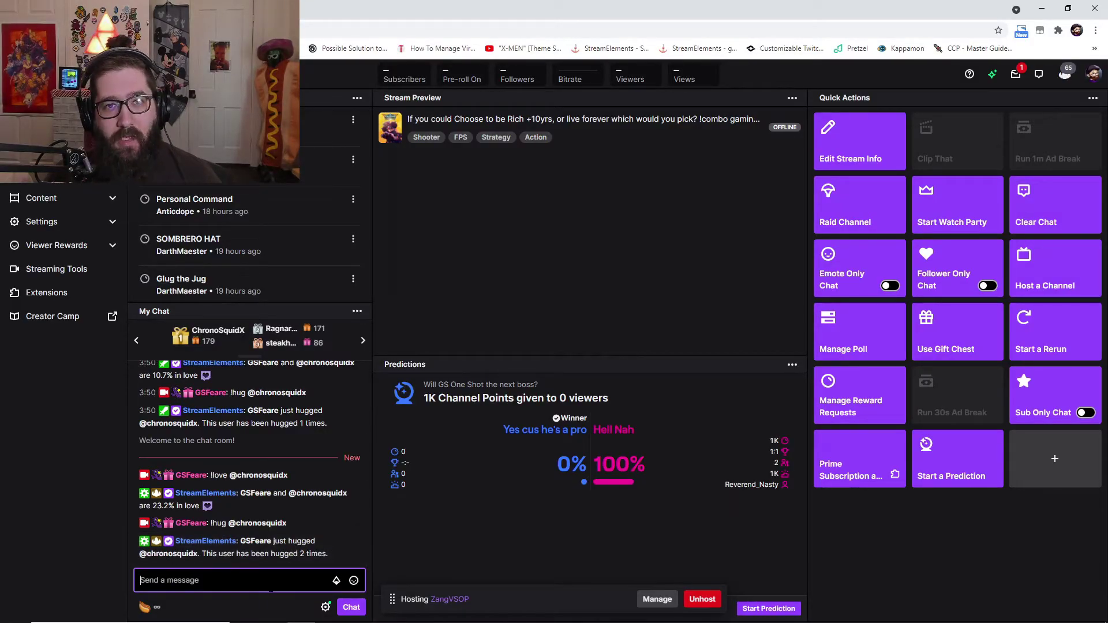
Resend the last message as !slap, getting the reply slapped 3 times.
key(Up)
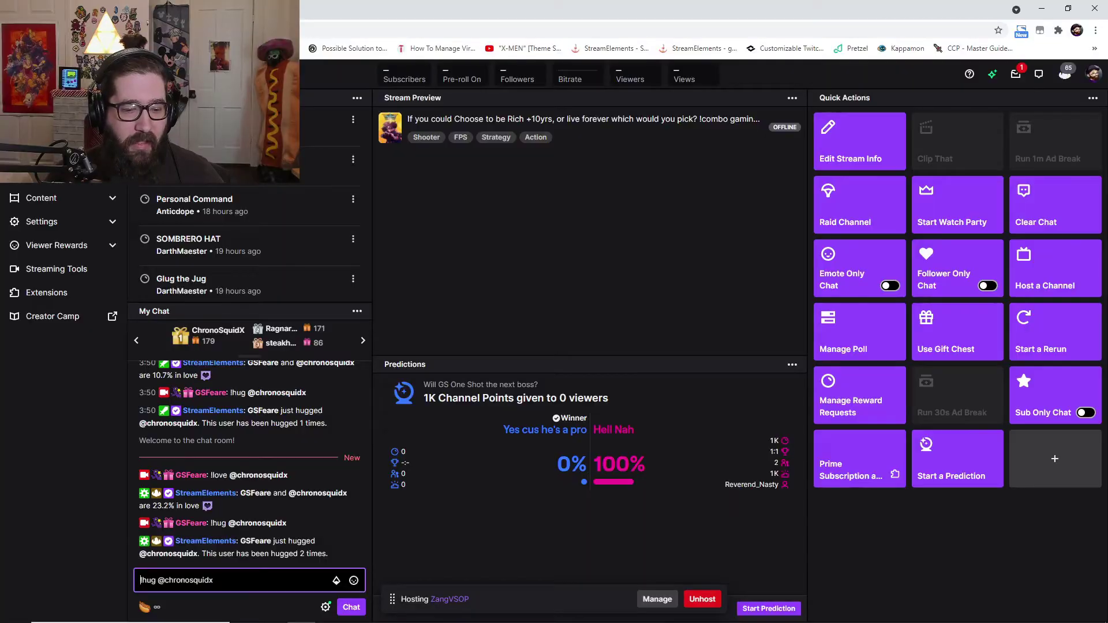
key(BackSpace)
key(BackSpace)
key(BackSpace)
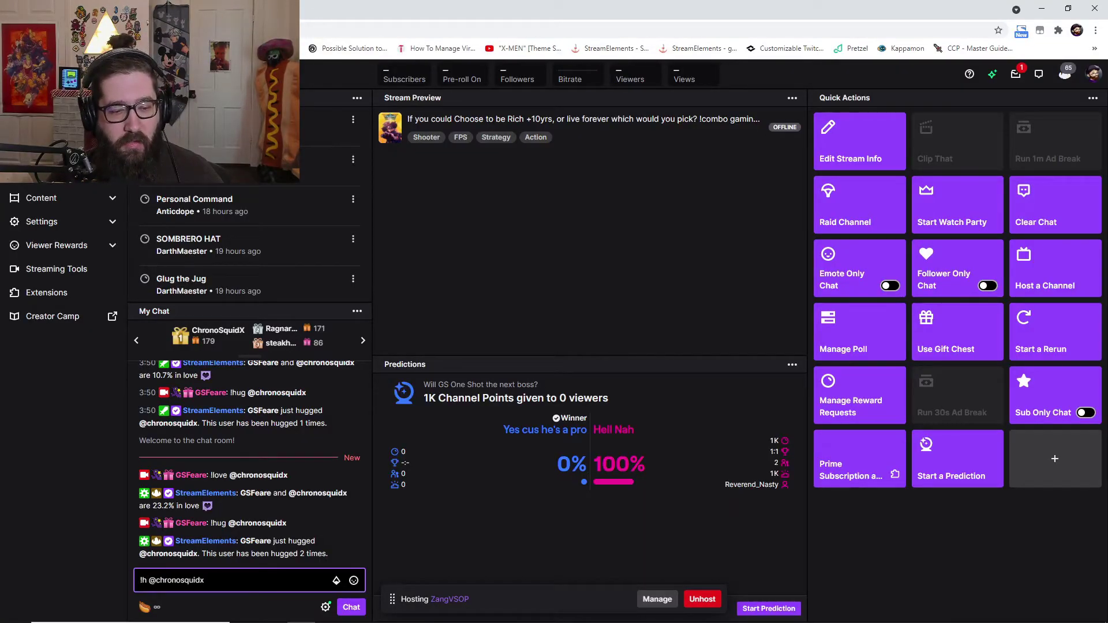
text(slap)
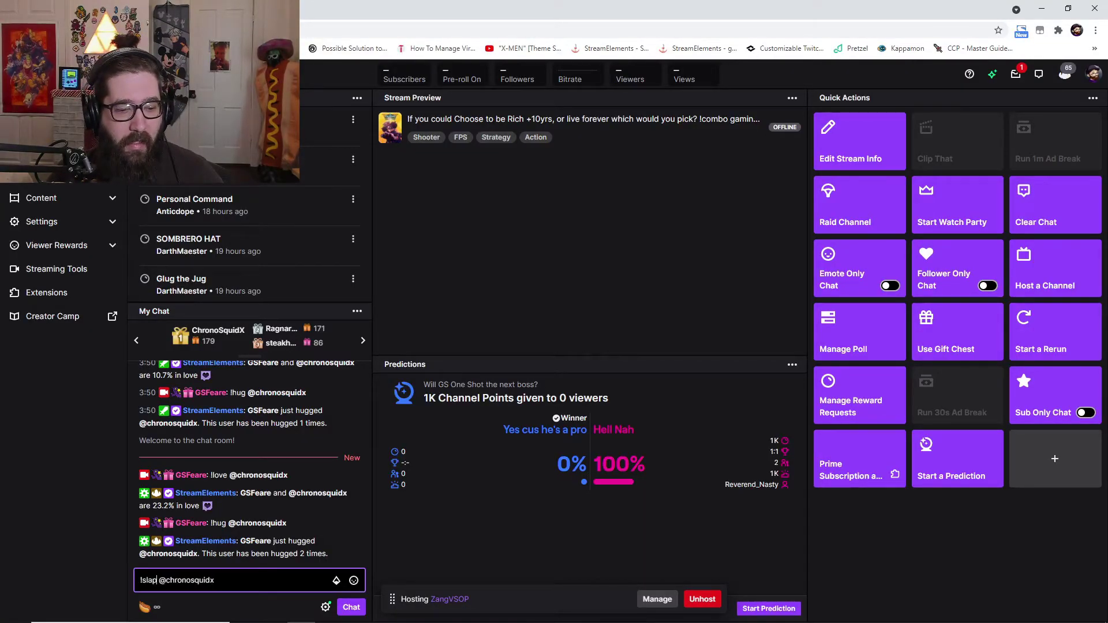
key(Return)
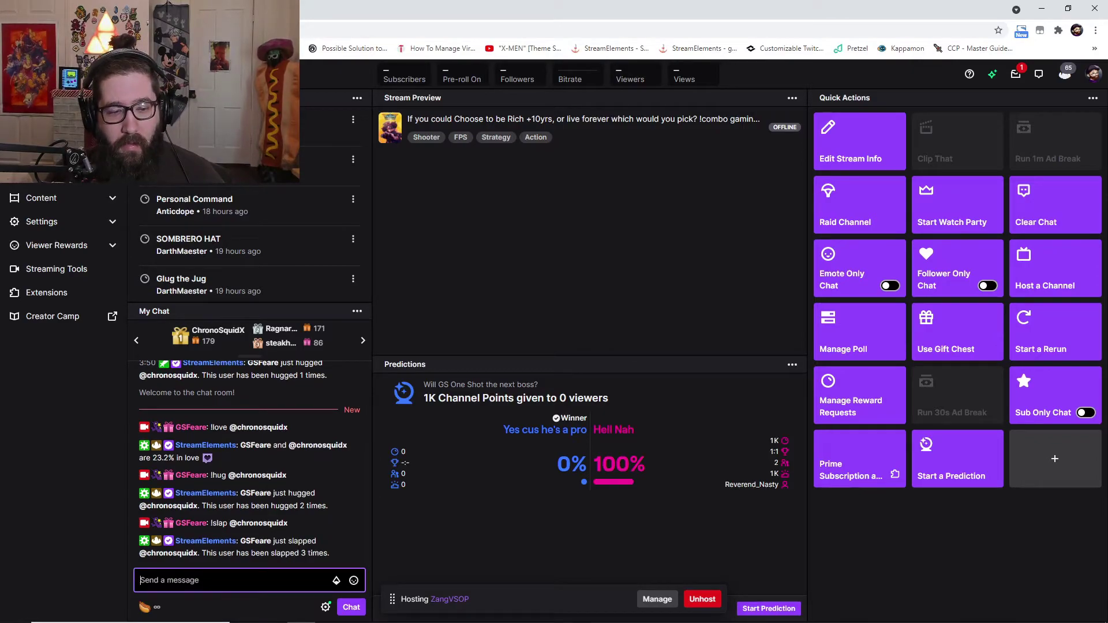